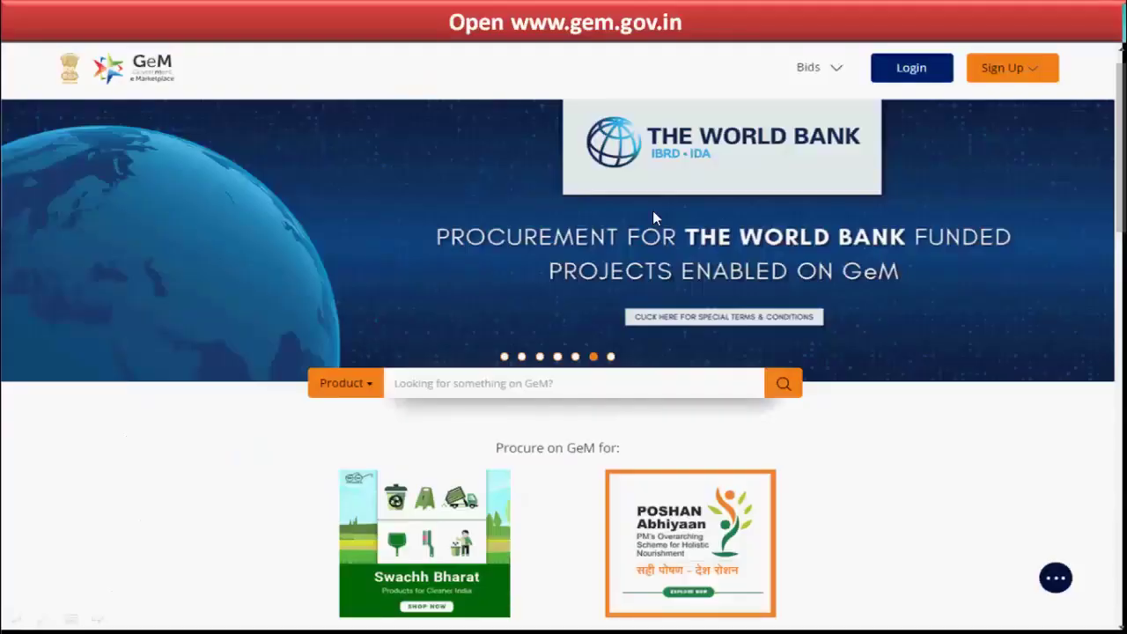
Log in to GeM as the buyer with User Id, password and captcha.
click(886, 92)
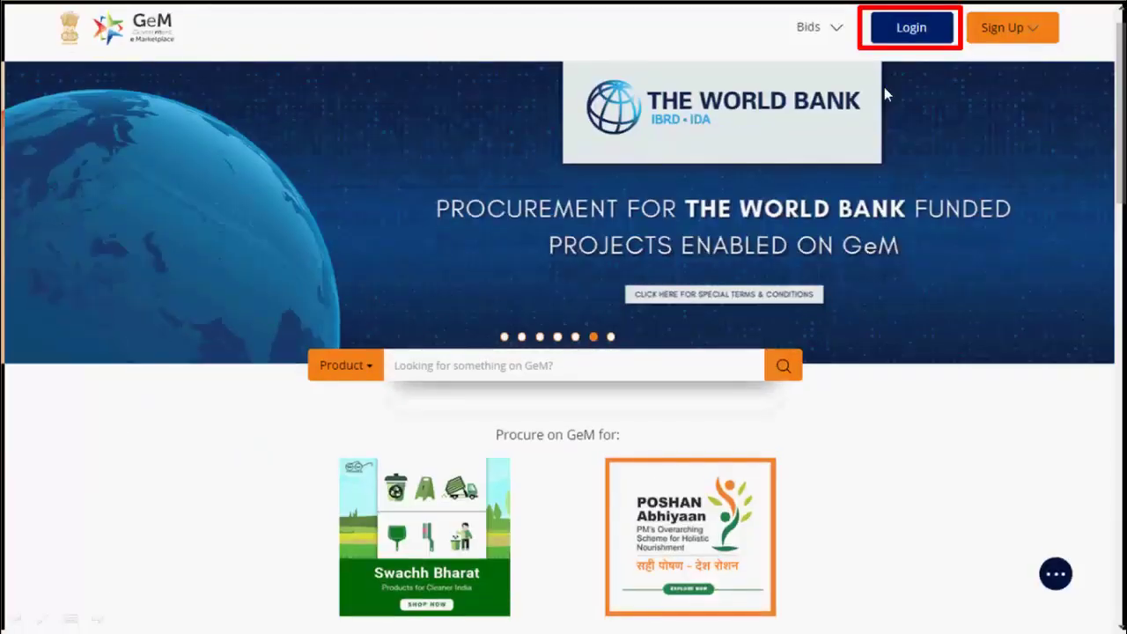
click(897, 42)
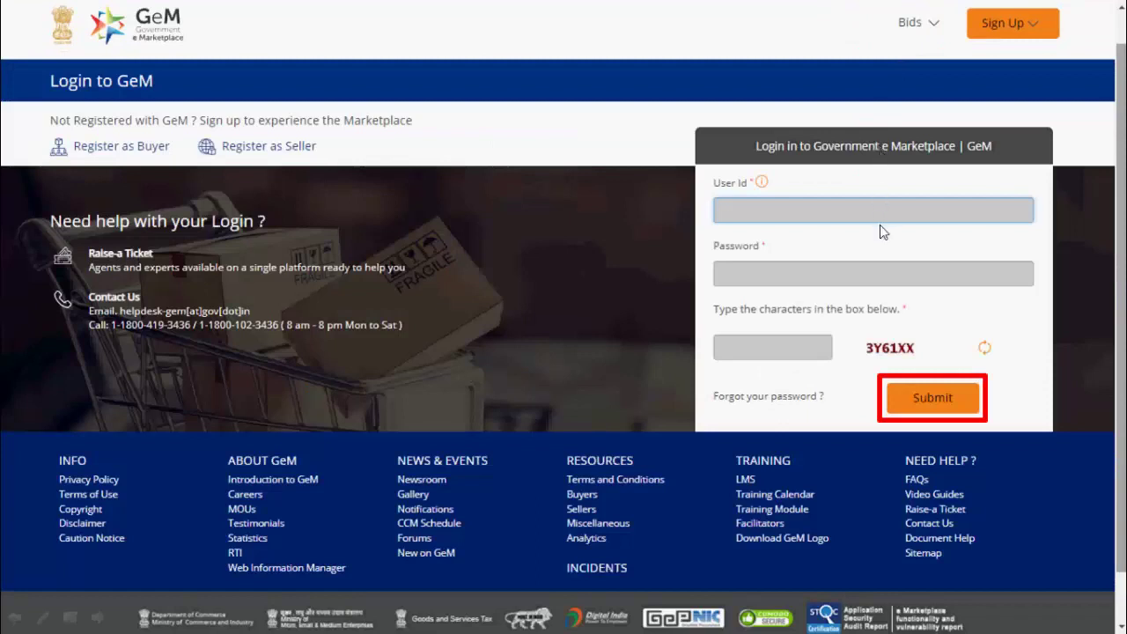
click(924, 398)
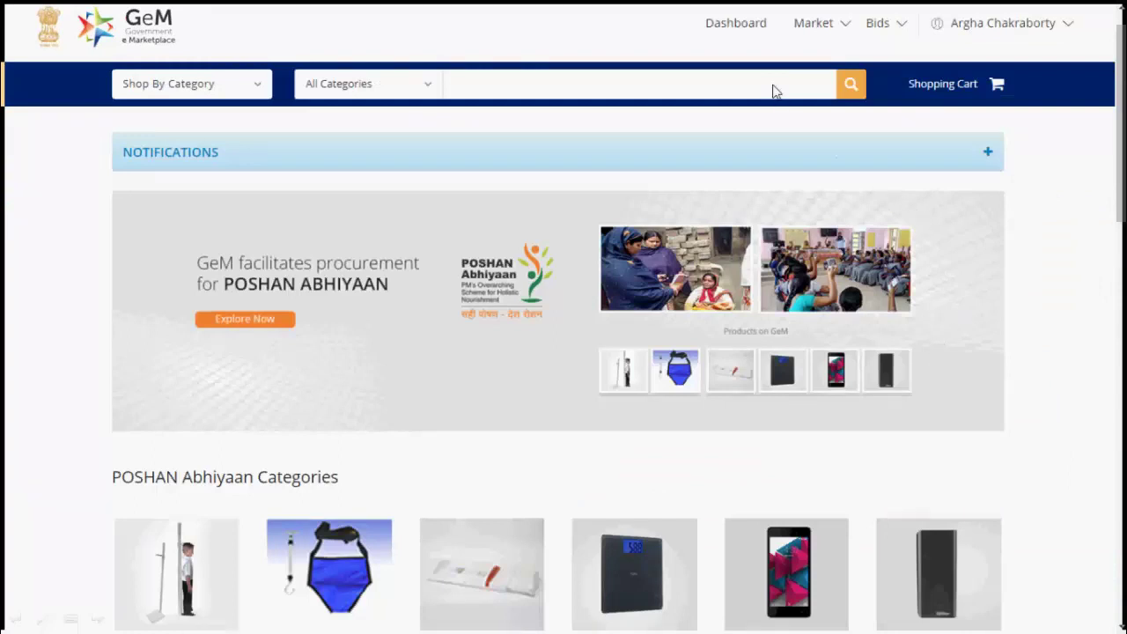
Open the Printers listing via Shop By Category > Products > Office Machines, abandoning a 'DES' search.
click(833, 30)
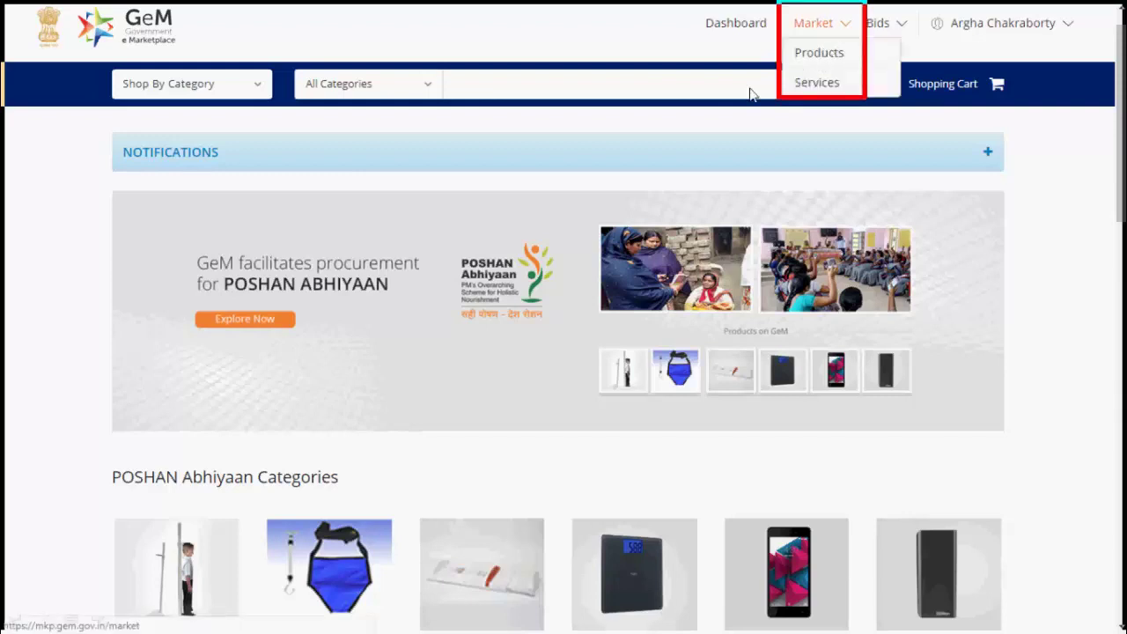
click(515, 95)
text(DES)
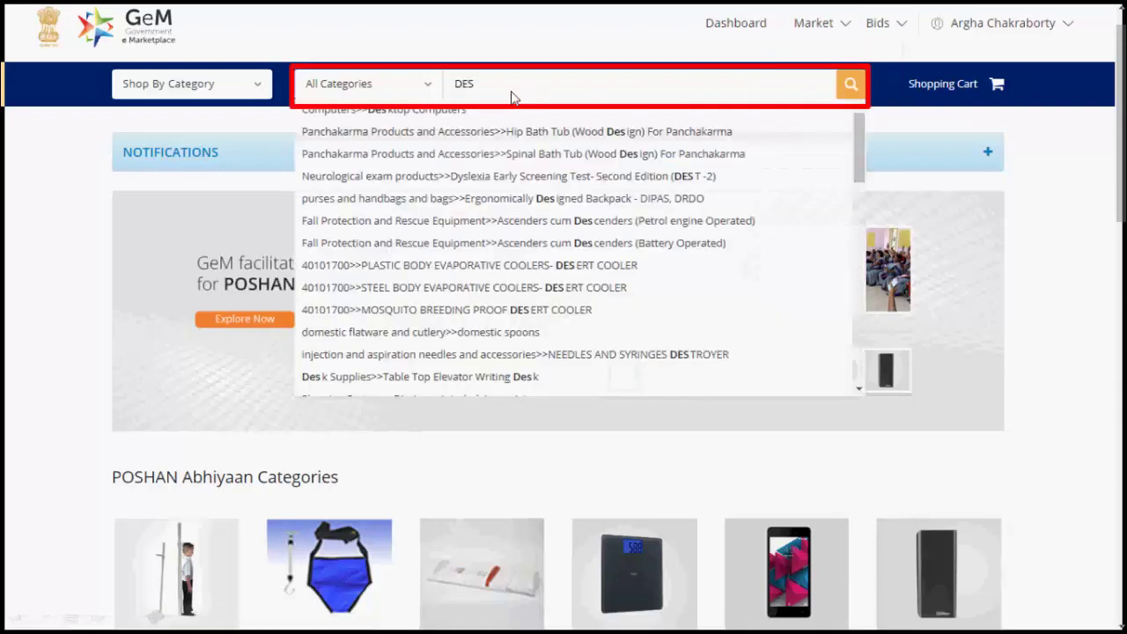
click(240, 96)
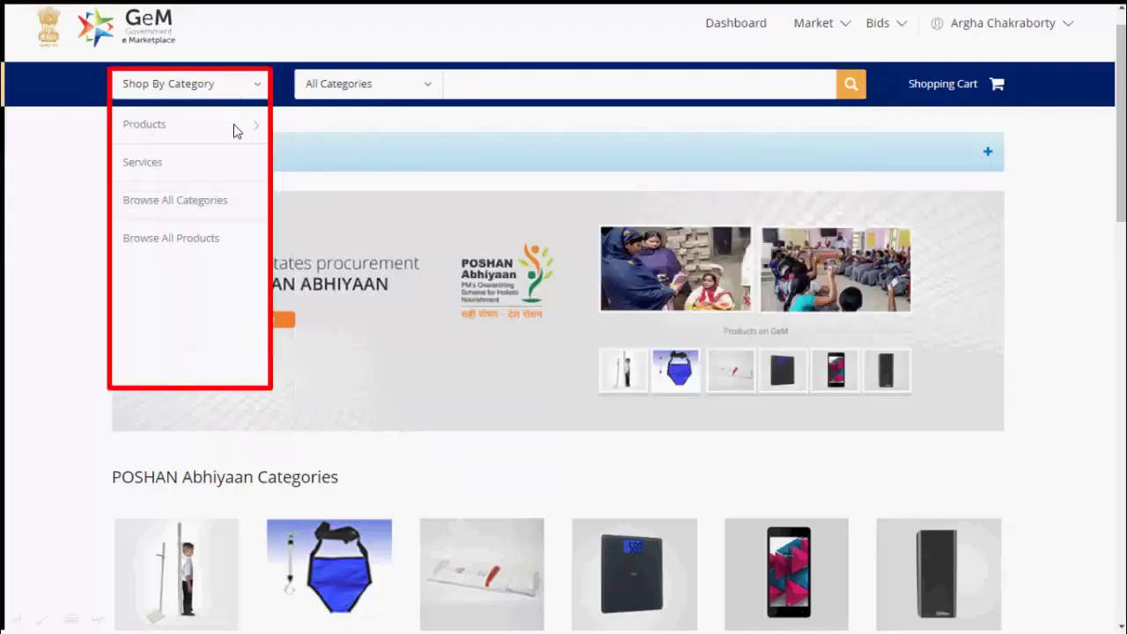
mouse_move(232, 131)
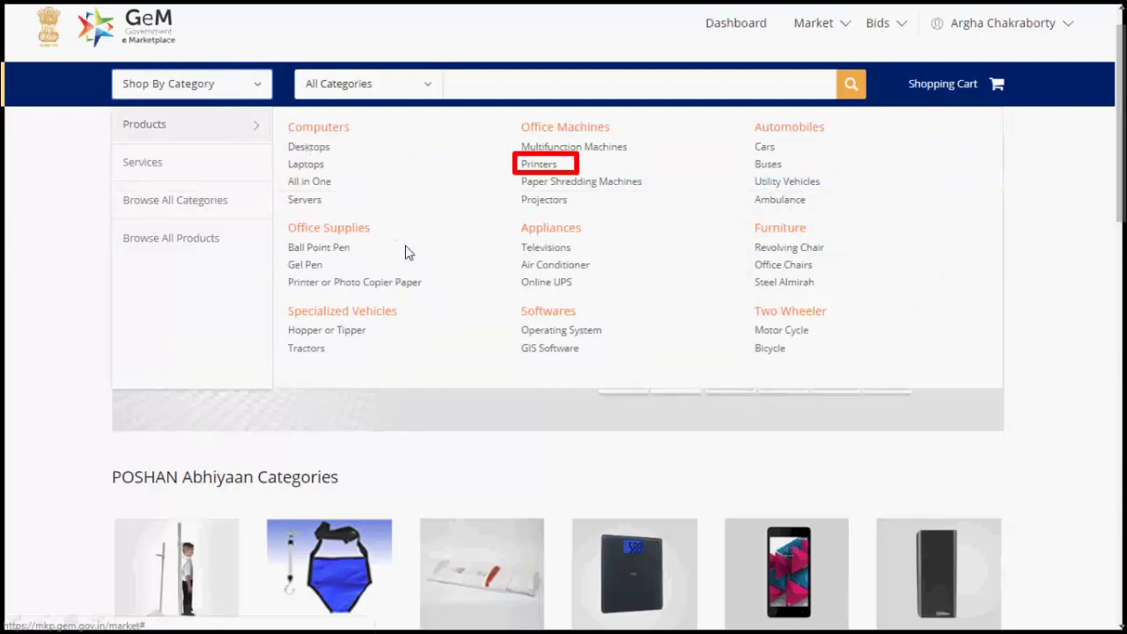
click(560, 166)
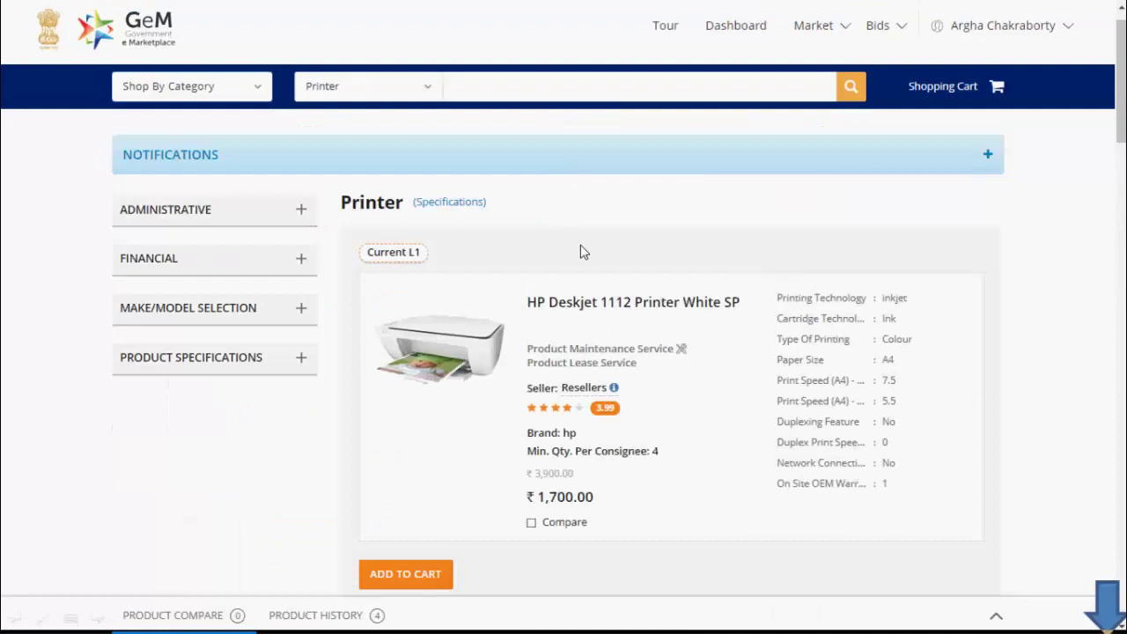
Scroll down through the Printer results and back up.
scroll(581, 254, down, 5)
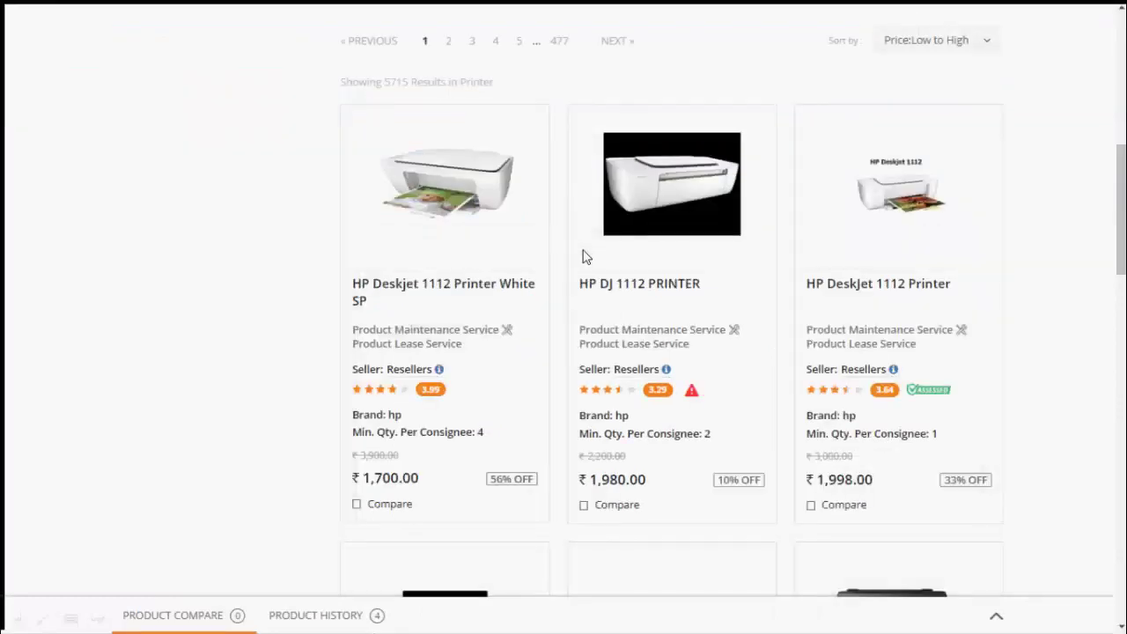
scroll(582, 256, up, 5)
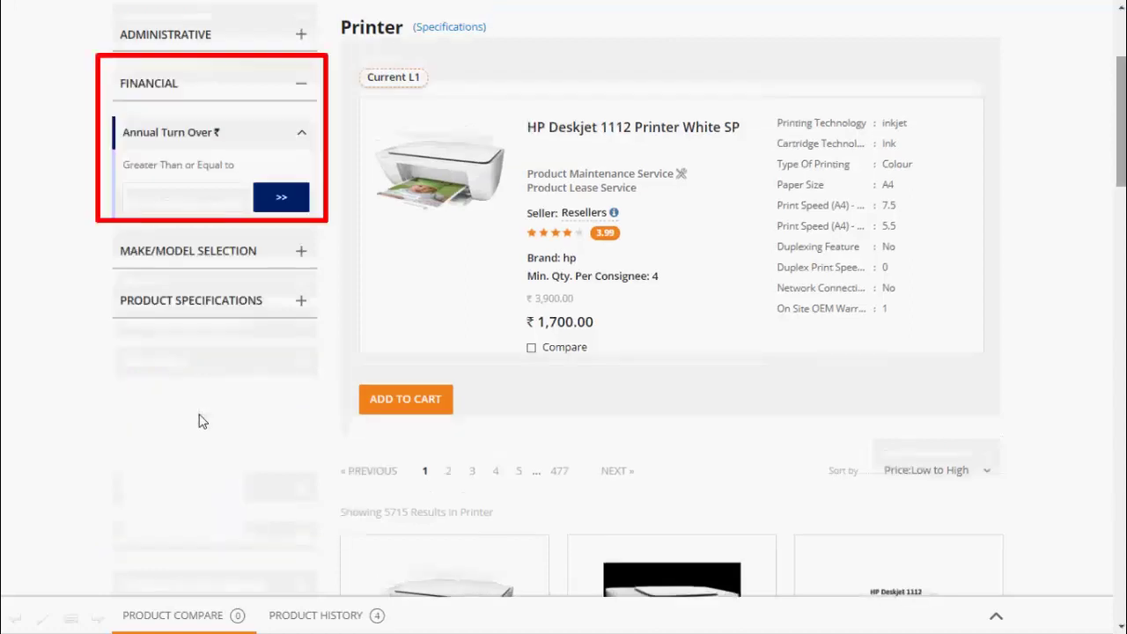
Expand the MAKE/MODEL SELECTION filter in the Printer listing sidebar.
click(207, 251)
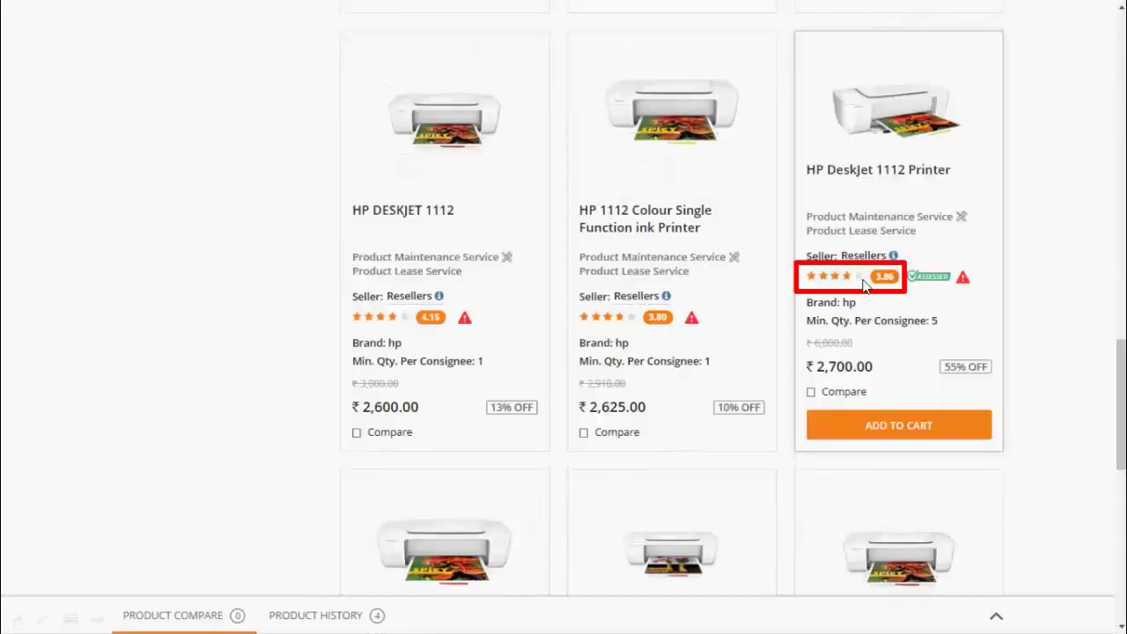
click(863, 284)
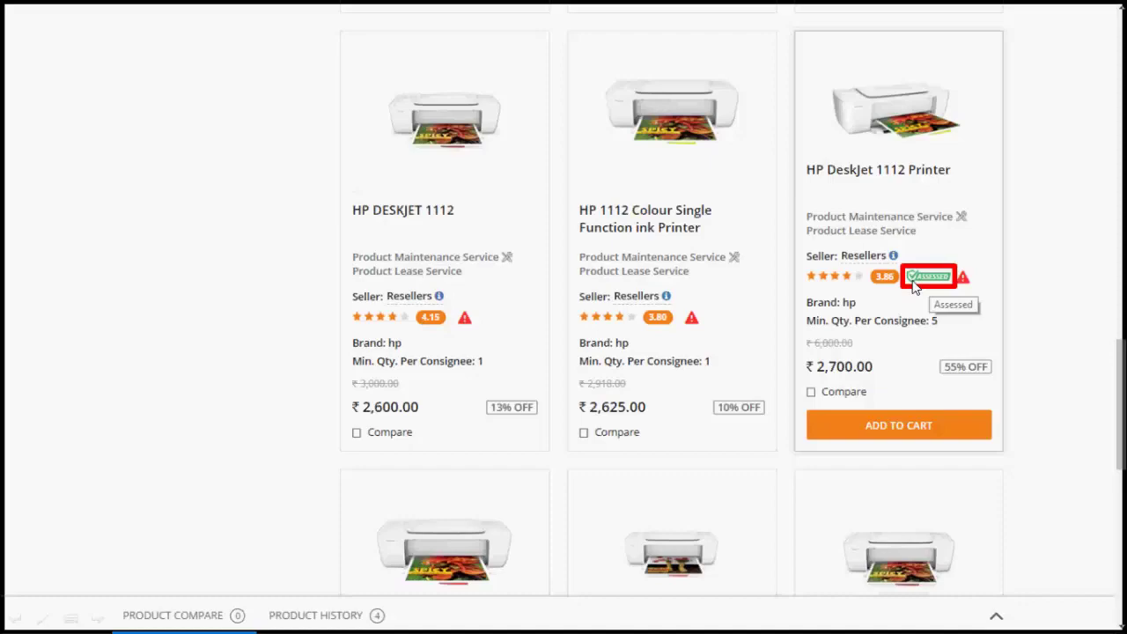
click(913, 280)
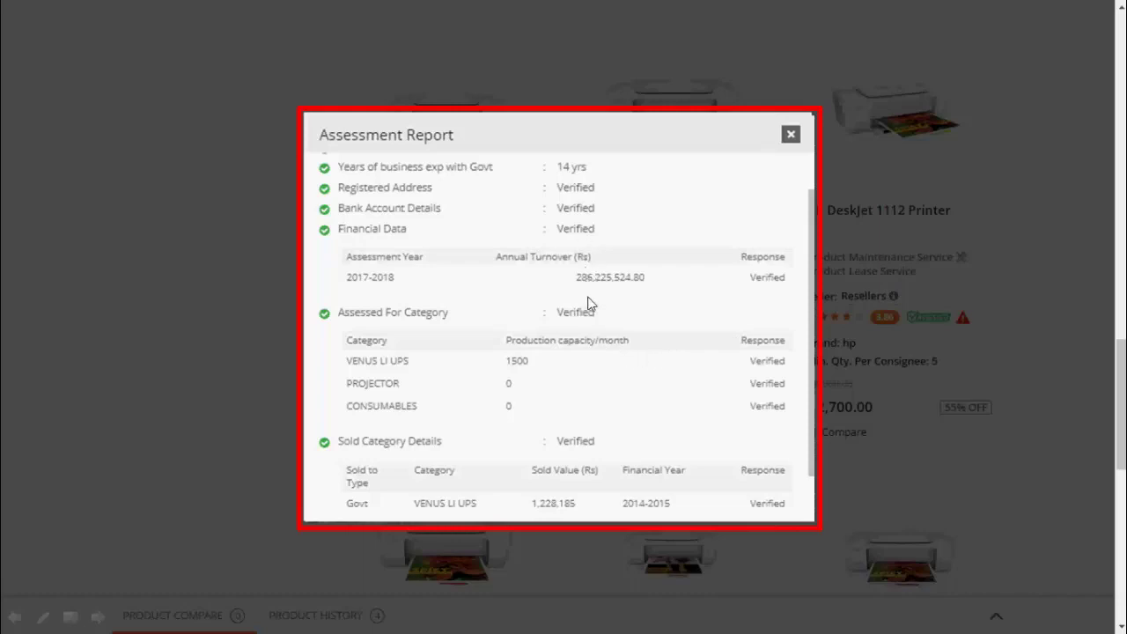
click(948, 336)
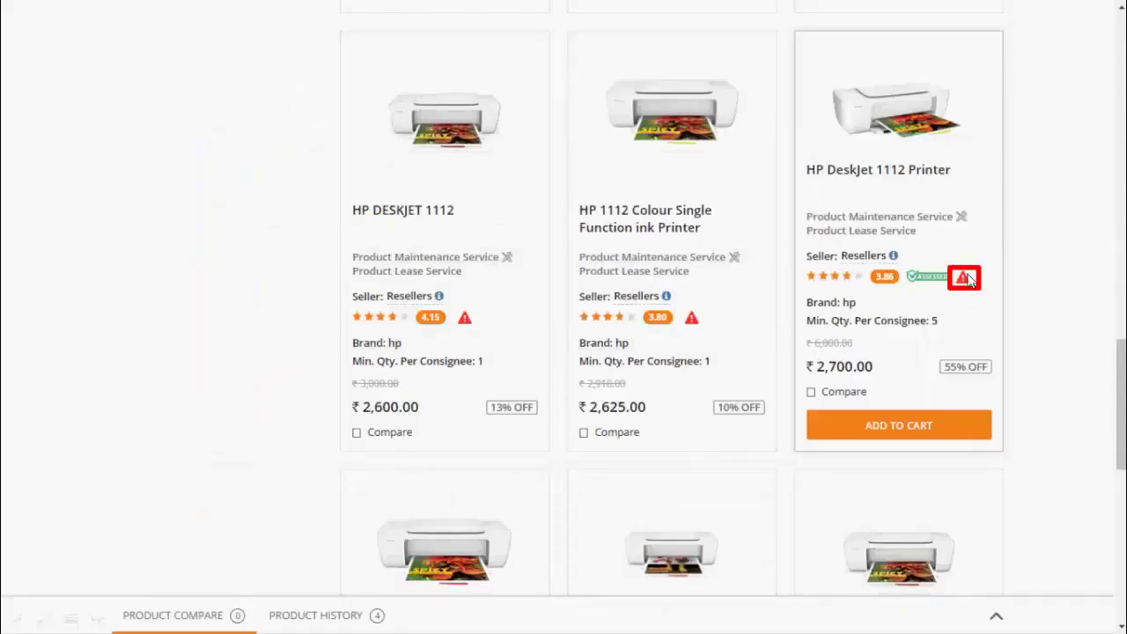
Review the seller's incident history from the red warning icon, then close it.
click(964, 278)
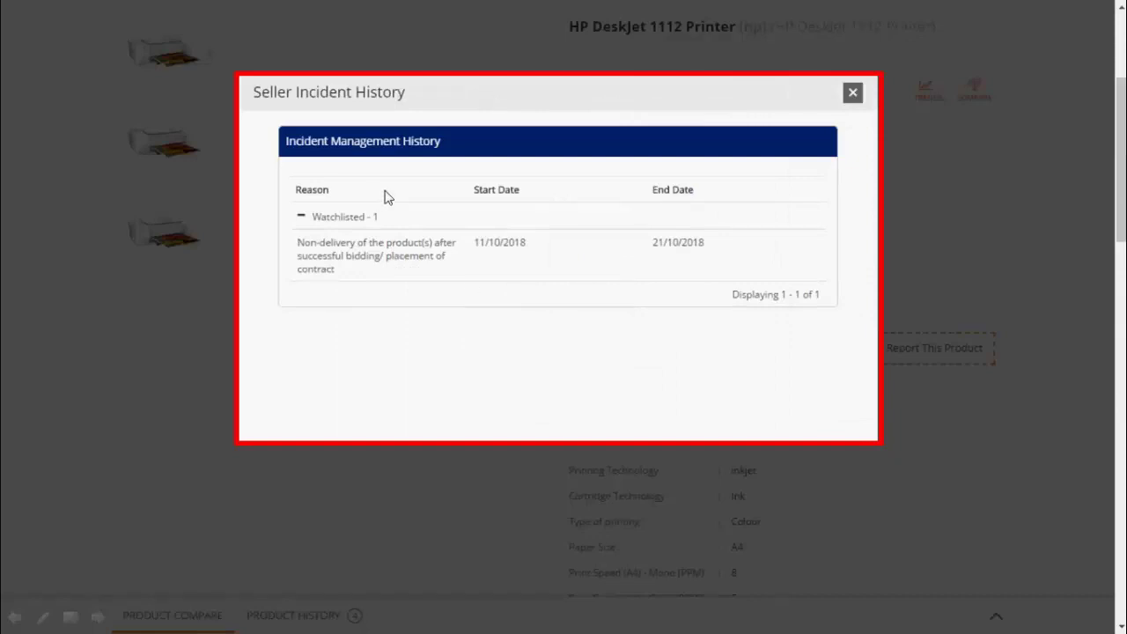
click(852, 93)
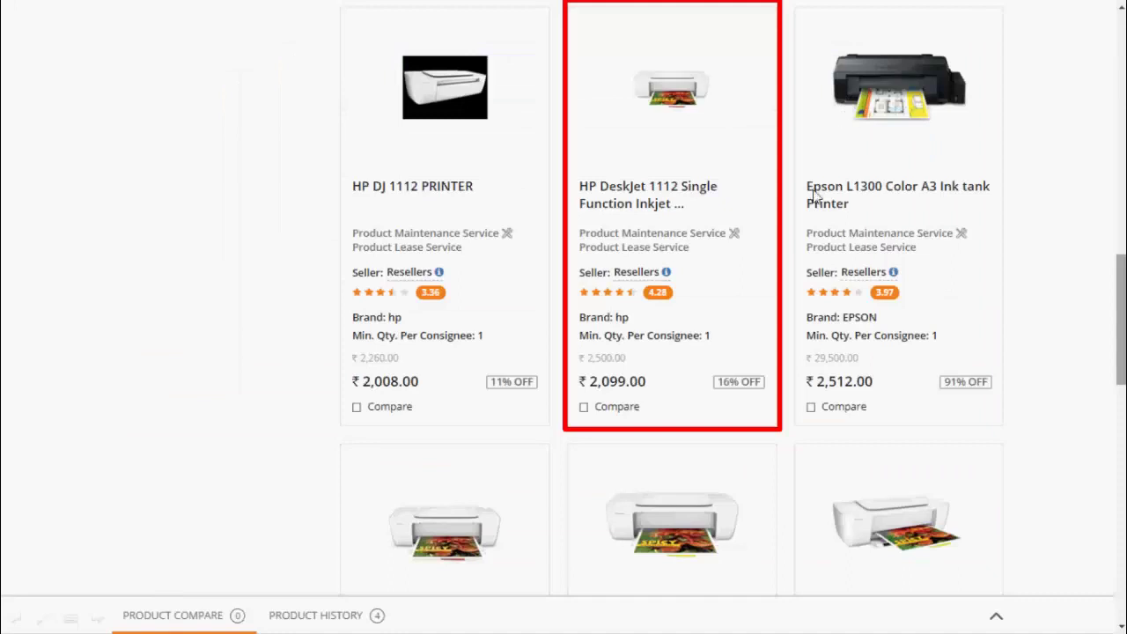
Review the ₹2,099.00 HP DeskJet 1112's price trends, other-marketplace comparison and report form.
click(744, 239)
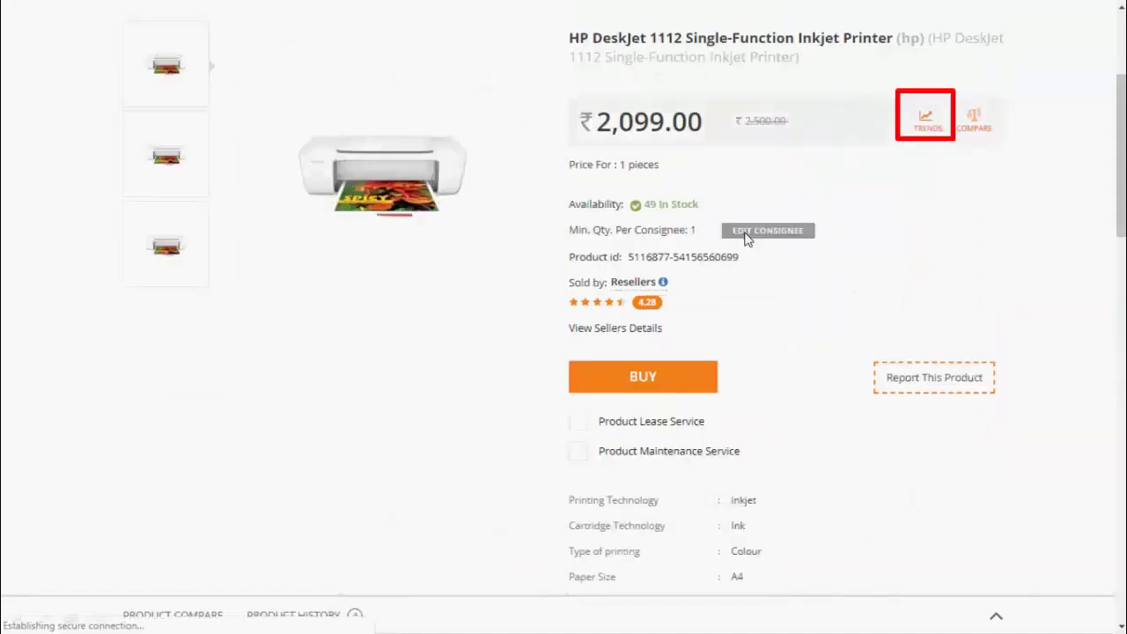
click(921, 116)
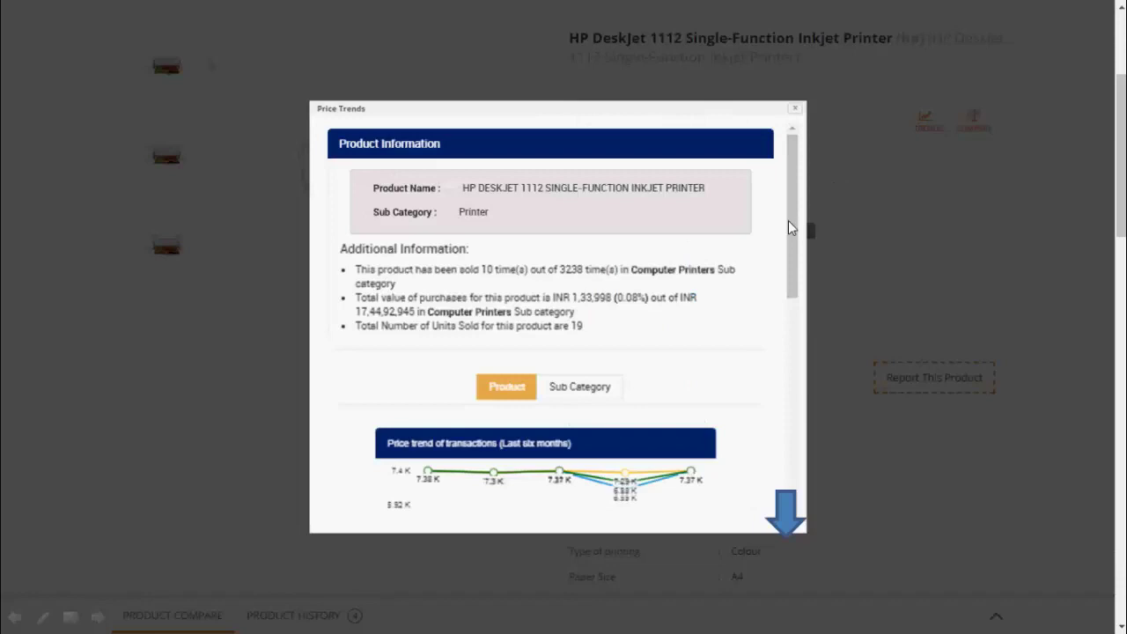
scroll(789, 232, down, 3)
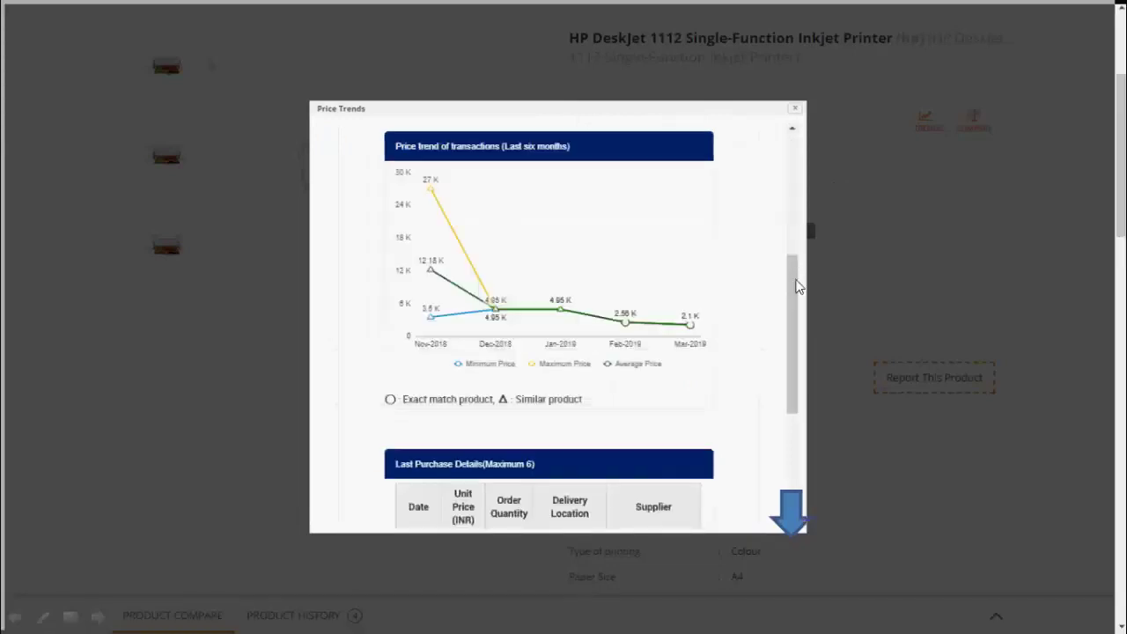
scroll(797, 287, down, 5)
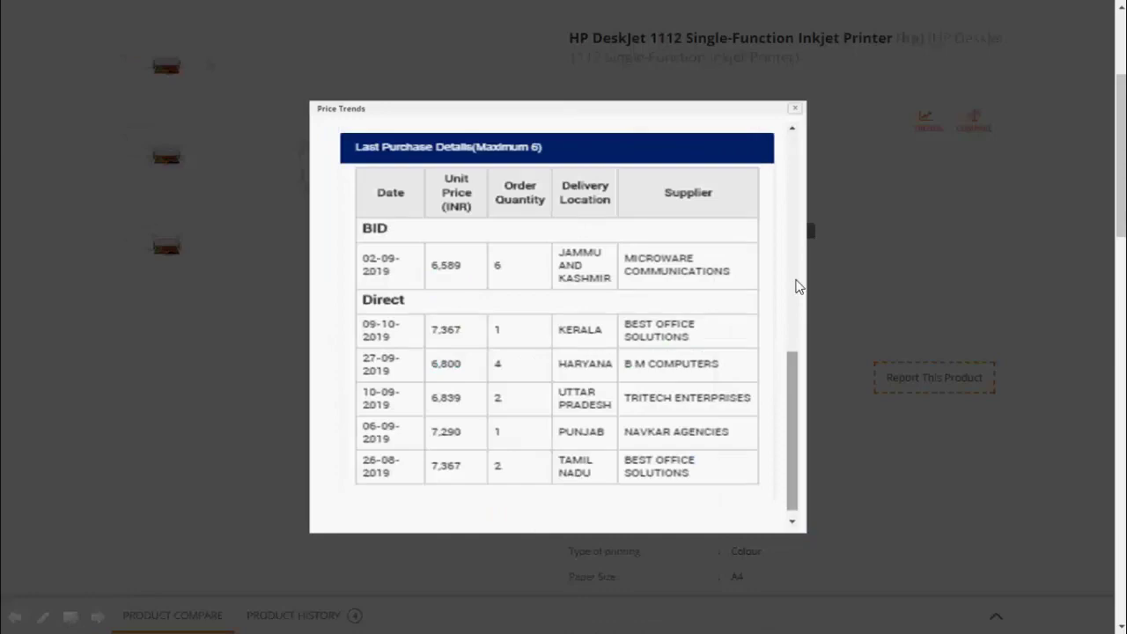
key(Escape)
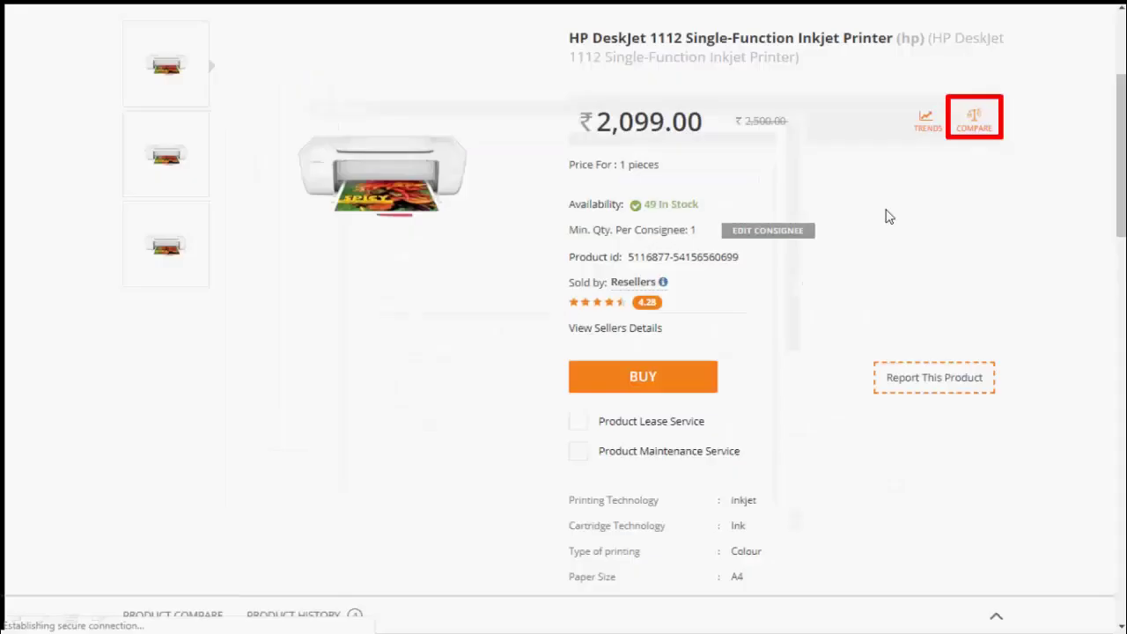
click(966, 115)
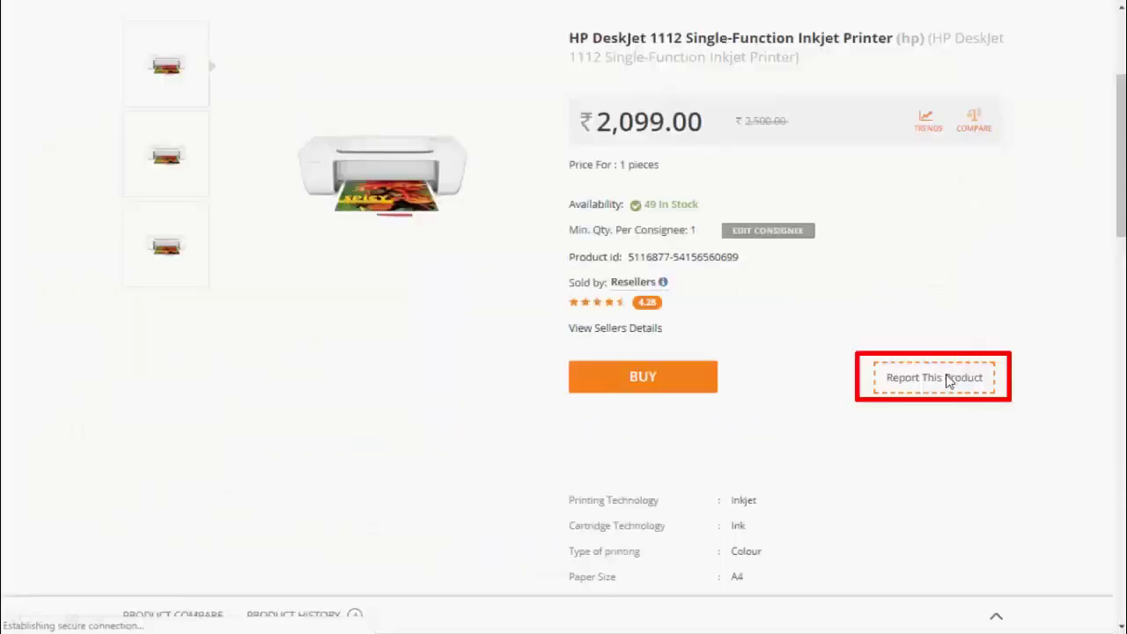
click(948, 380)
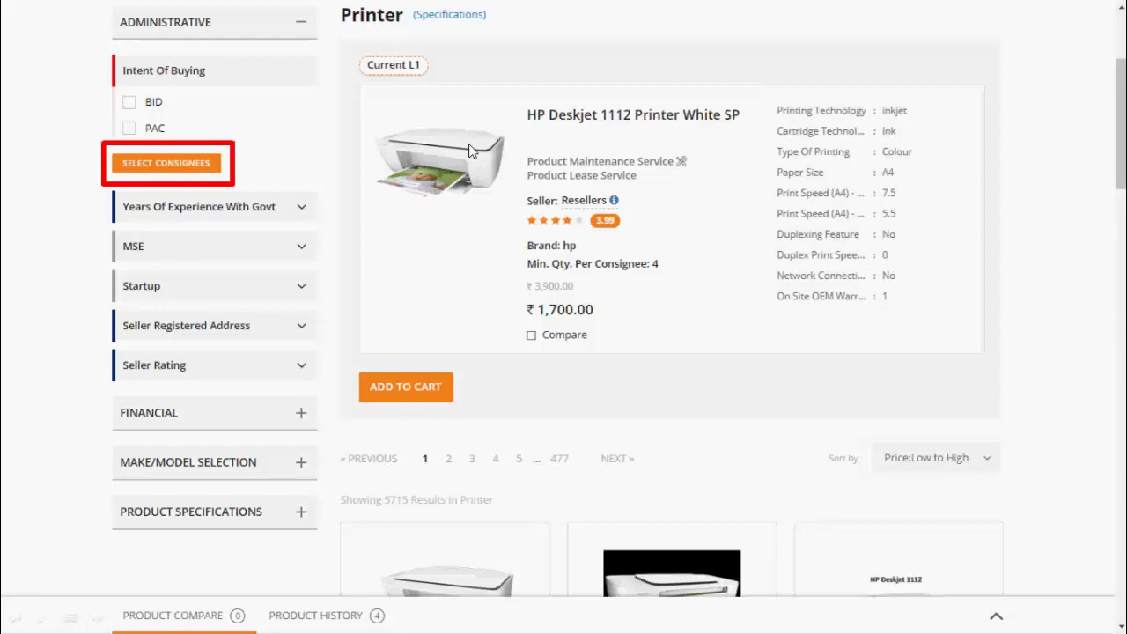
Filter printer results for a Delhi consignee location and quantity 10.
click(185, 165)
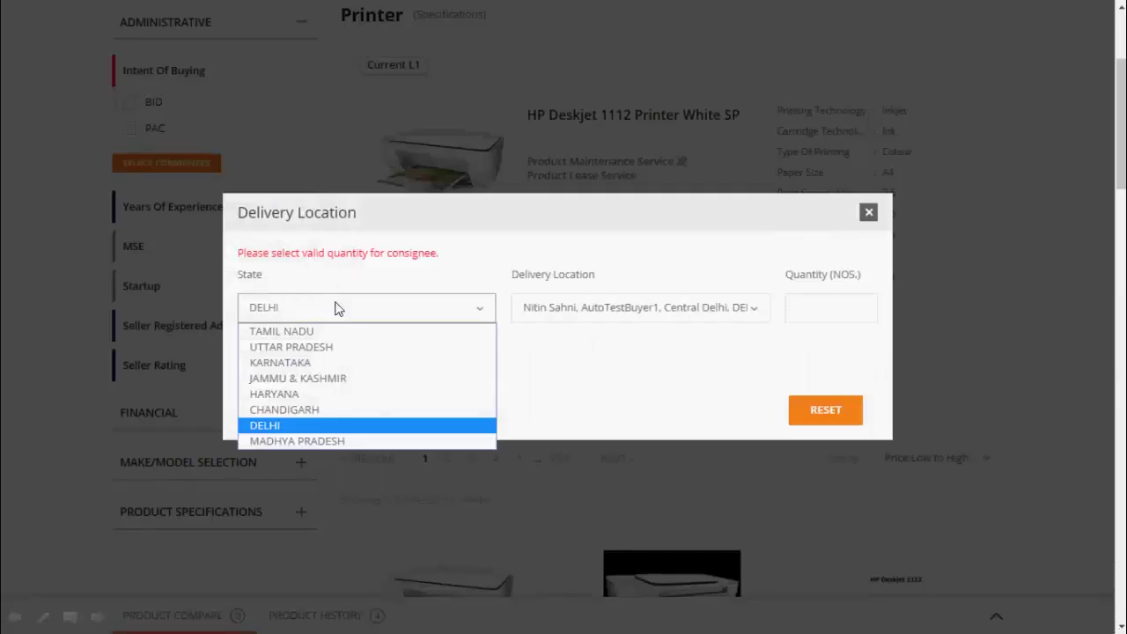
click(534, 308)
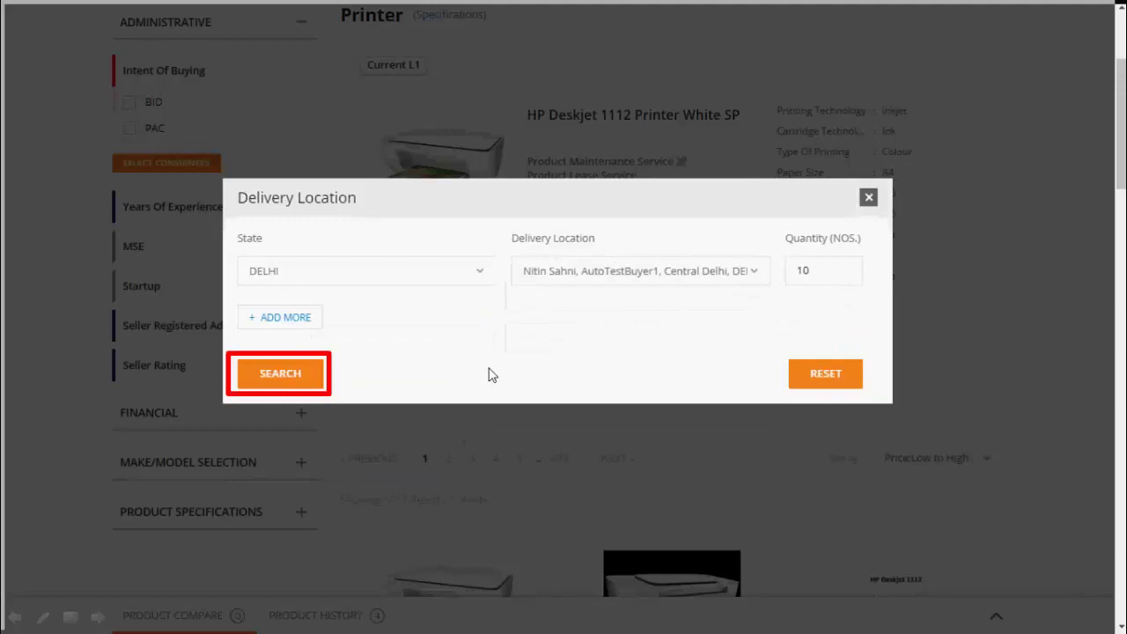
click(275, 370)
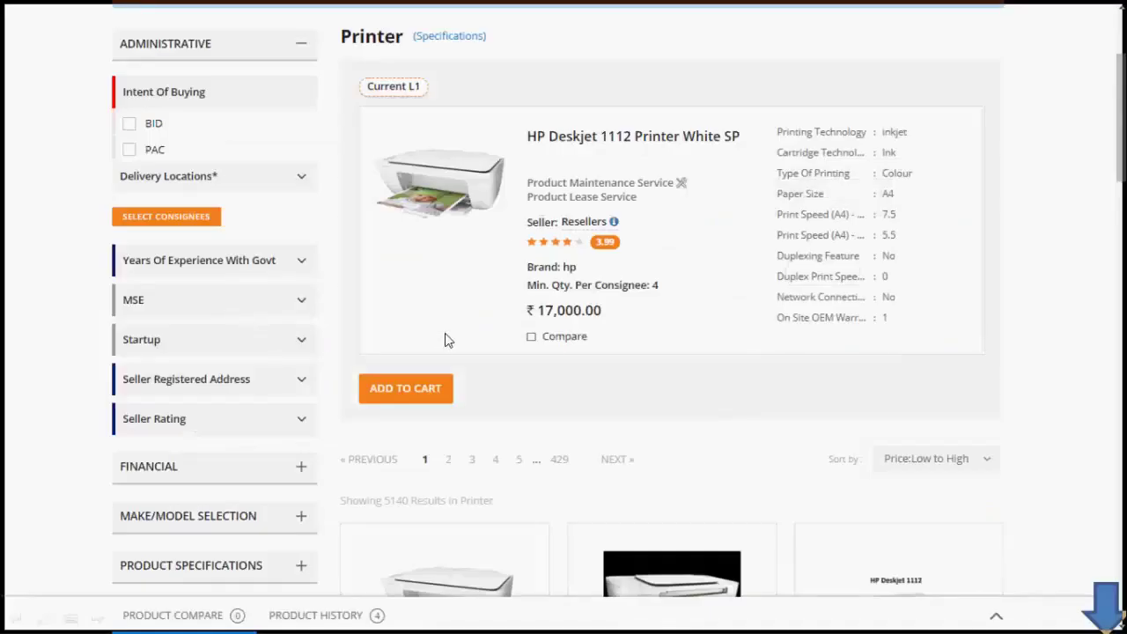
Add the ₹1,700.00 HP Deskjet 1112 Printer White SP card to the cart as a direct purchase.
scroll(446, 336, down, 5)
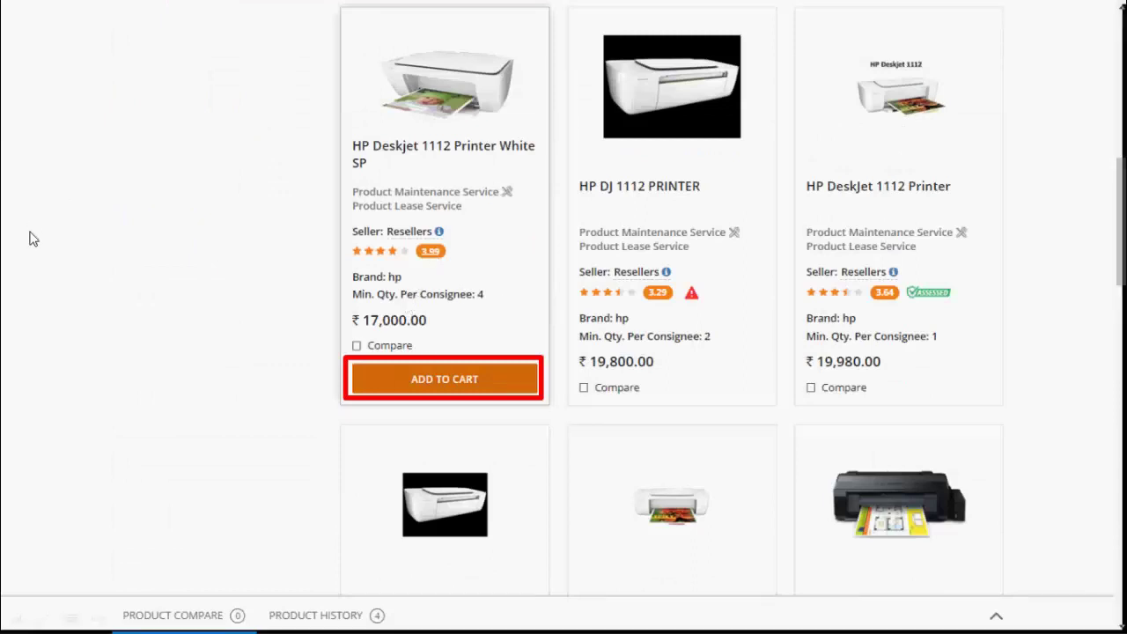
click(400, 381)
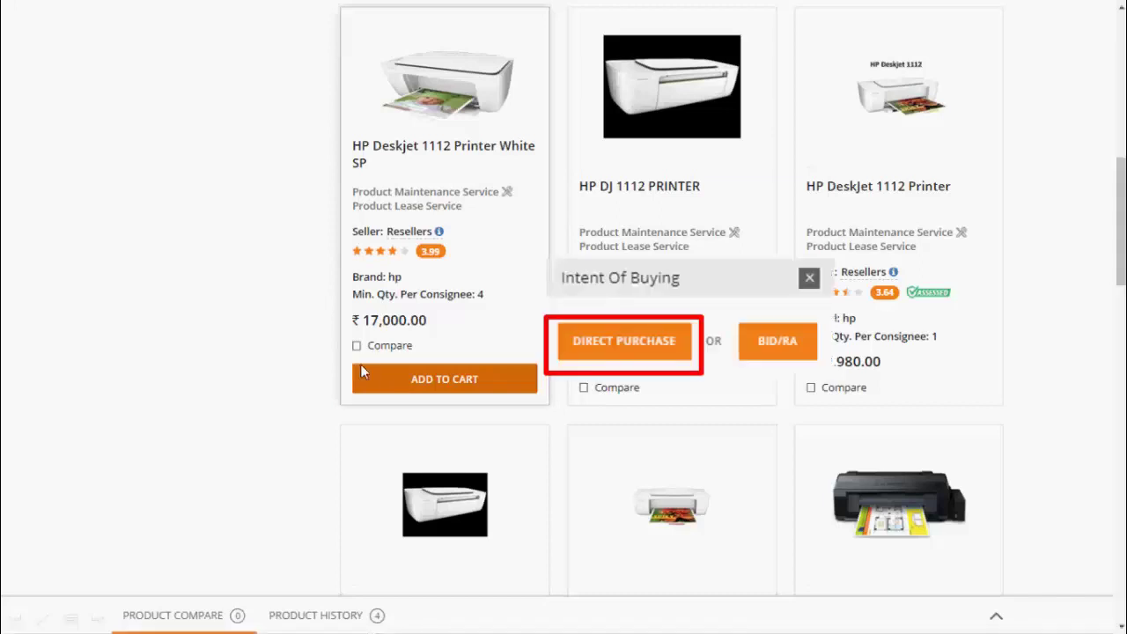
click(602, 340)
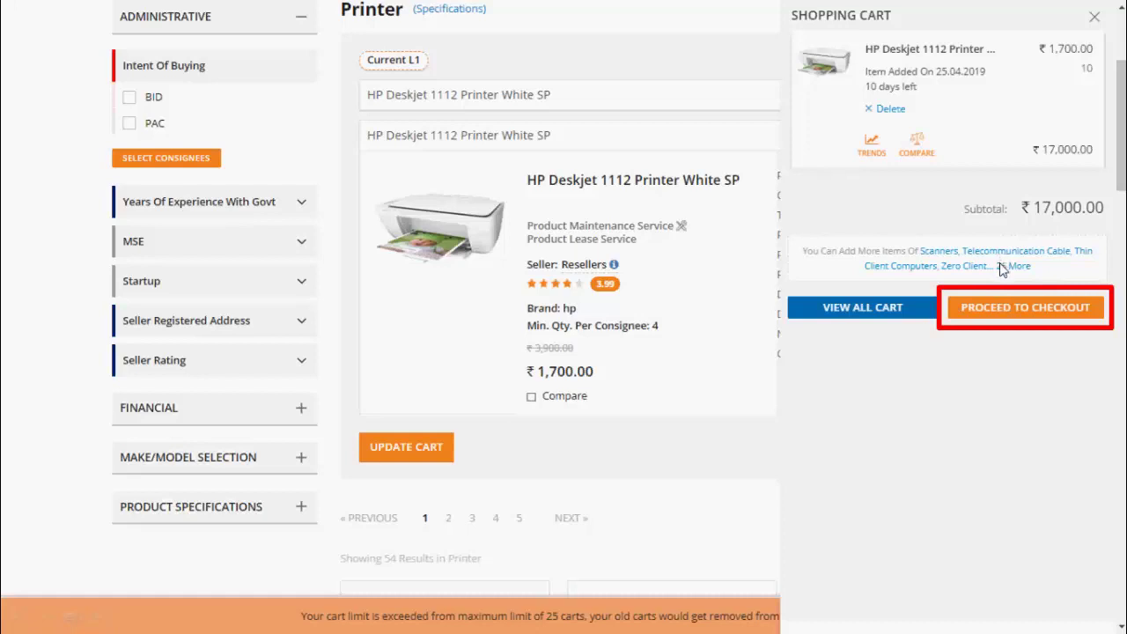
Proceed to checkout and confirm the direct purchase of the 10 carted printers.
click(997, 306)
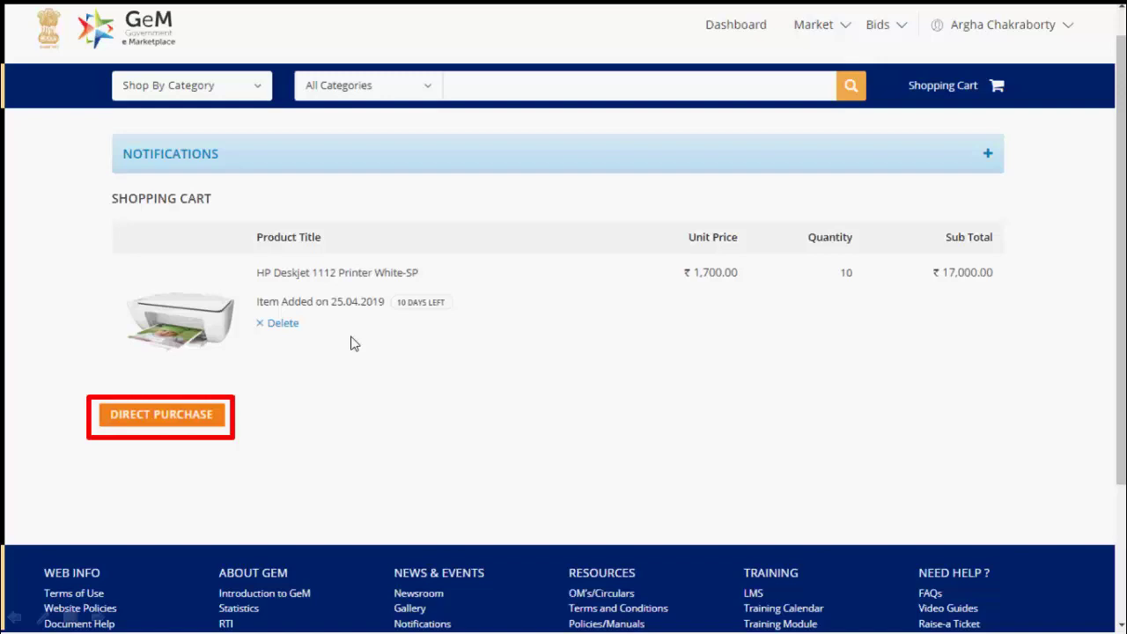
click(192, 407)
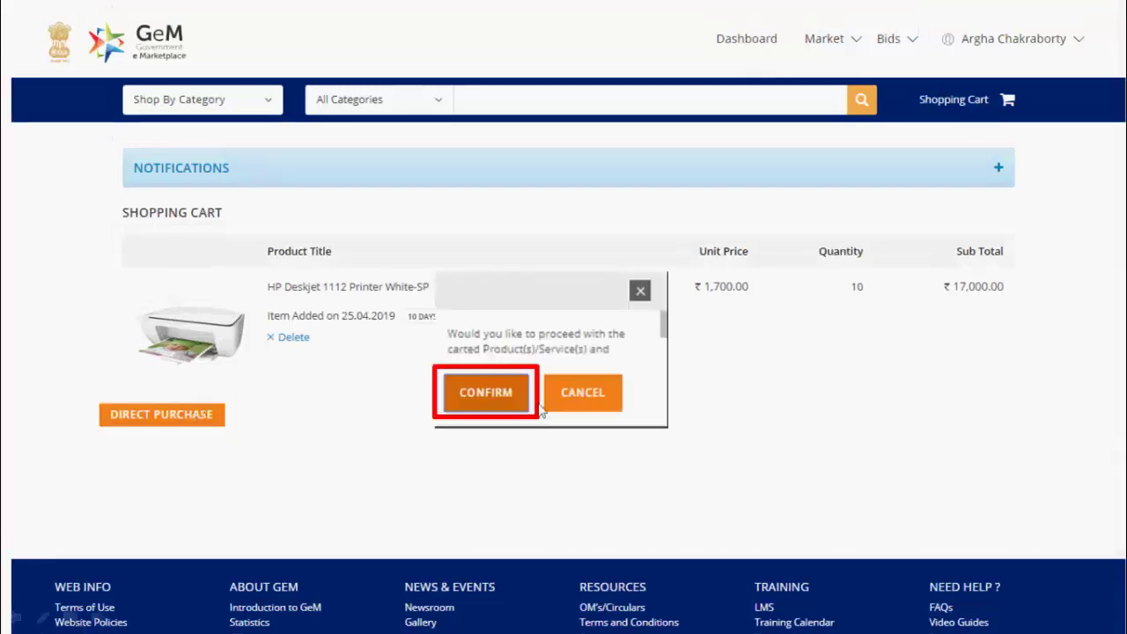
click(489, 395)
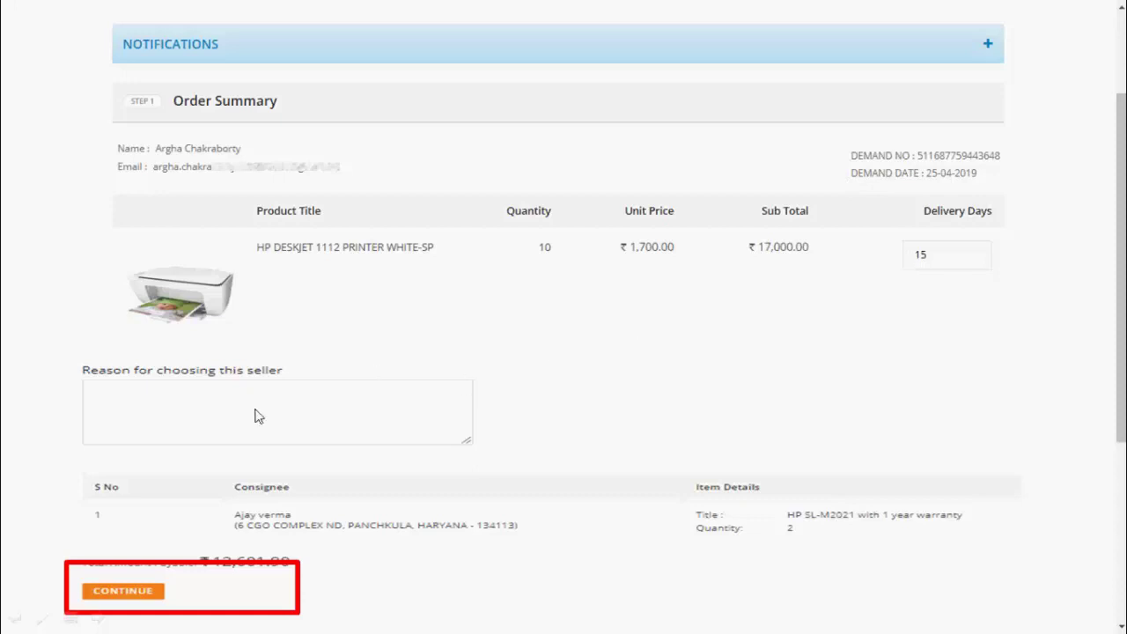
Choose the payment authority, set both designations to Director, attach Financial Approval.pdf and submit.
click(100, 589)
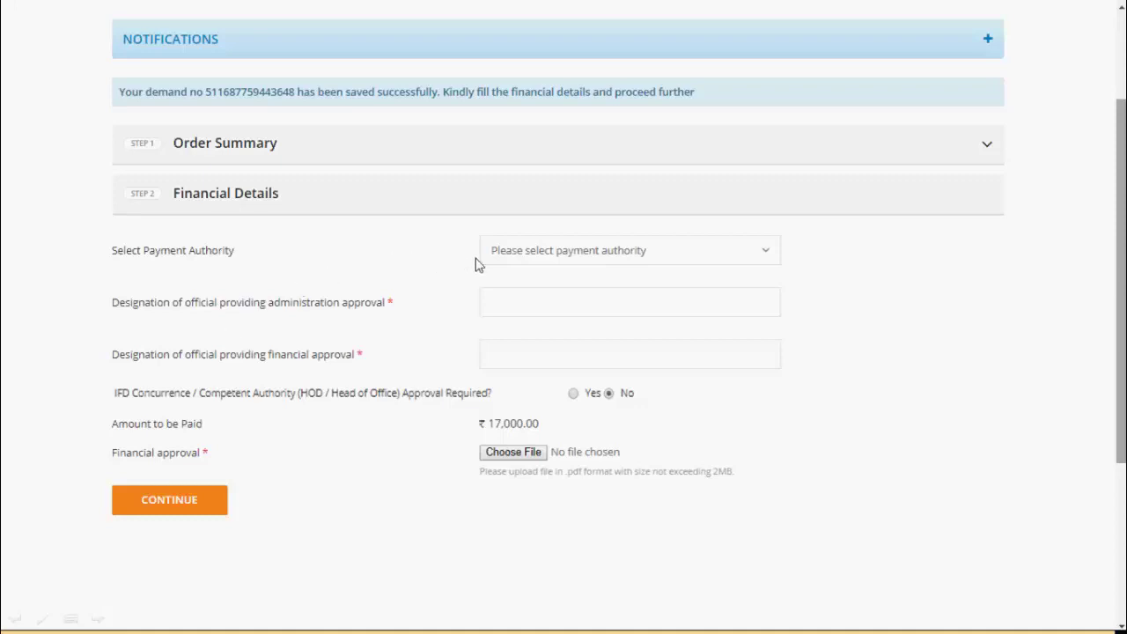
click(538, 256)
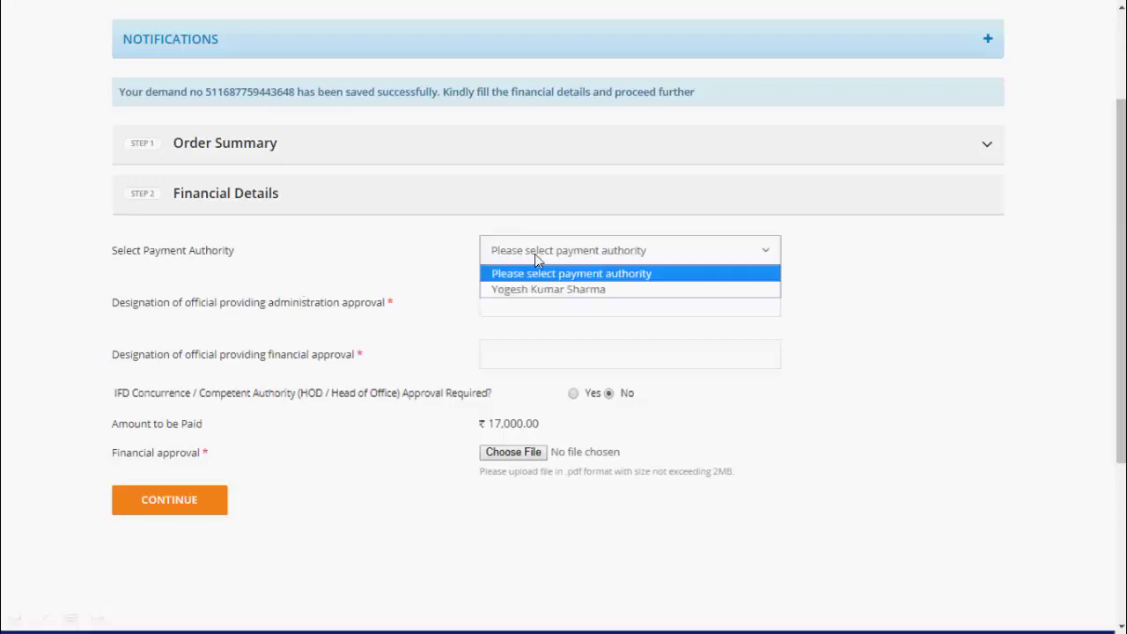
click(535, 290)
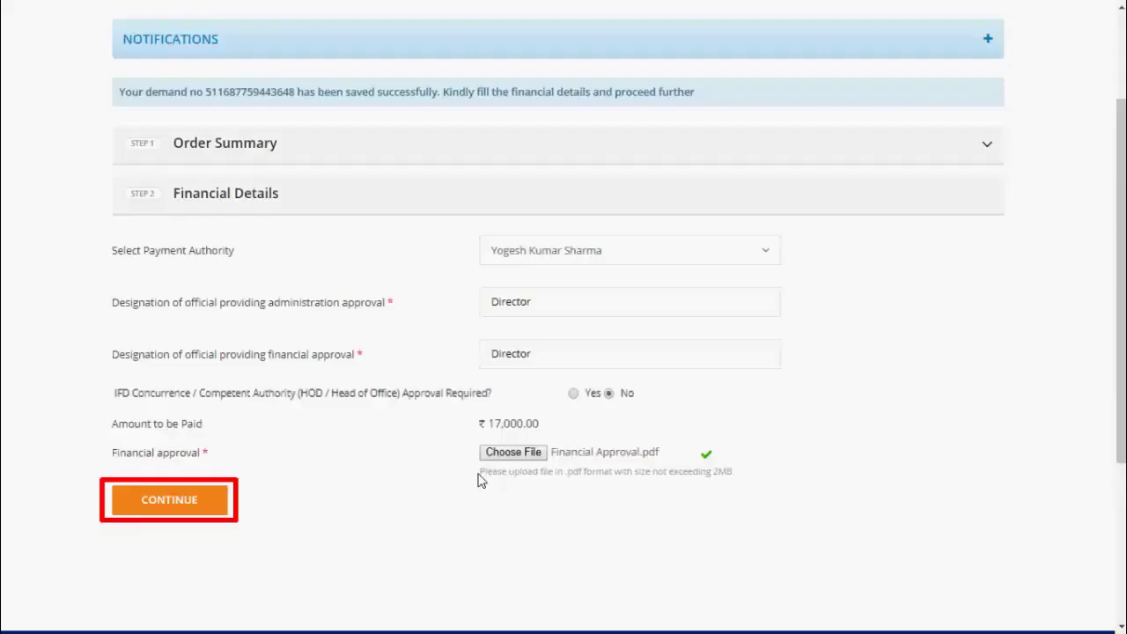
click(479, 473)
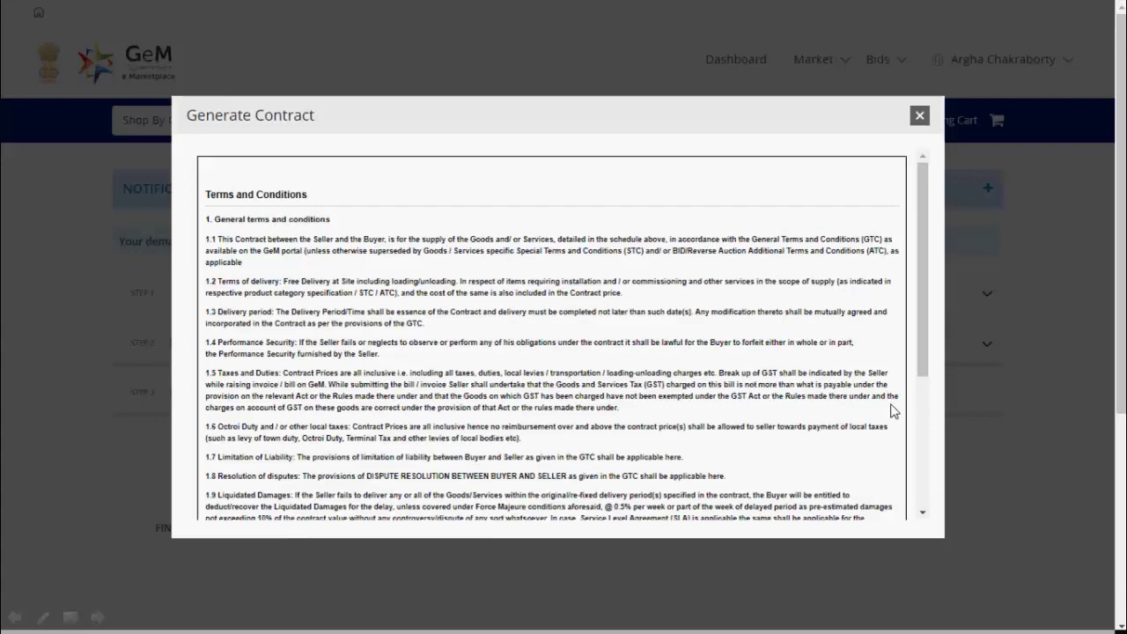
Accept and save the Generate Contract terms, then verify the entered OTP to place the printer order.
scroll(936, 472, down, 3)
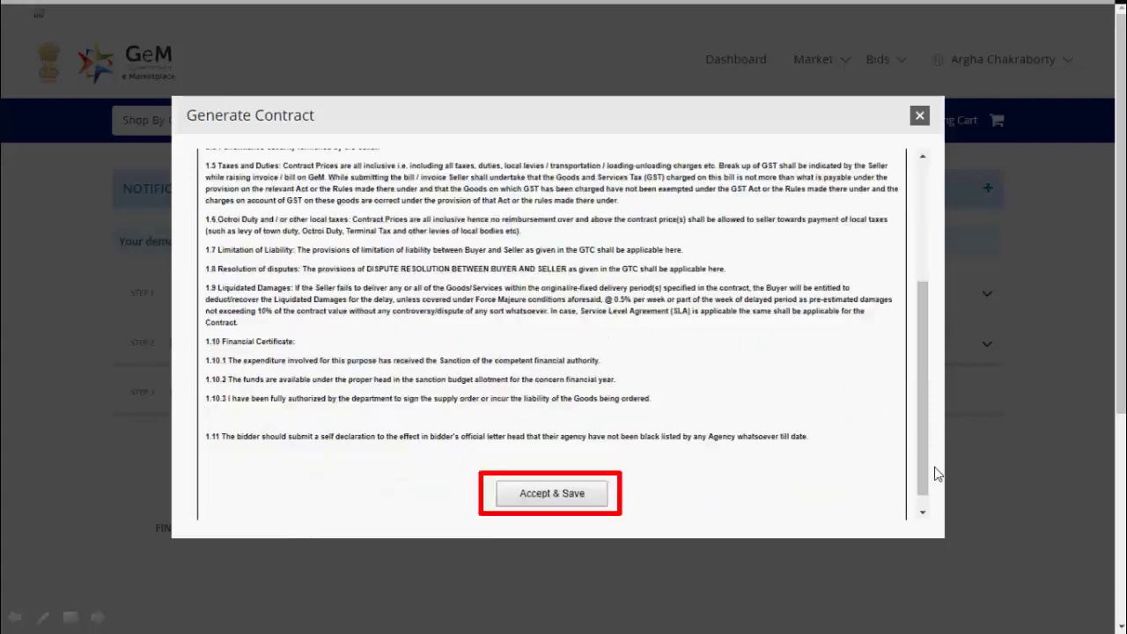
click(523, 499)
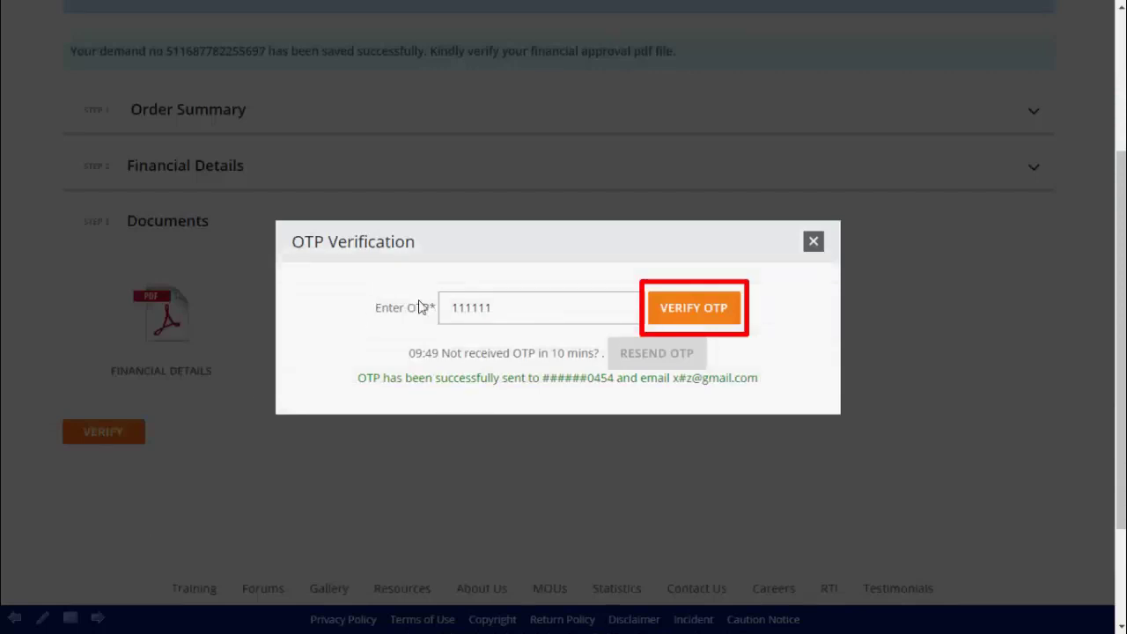
click(676, 310)
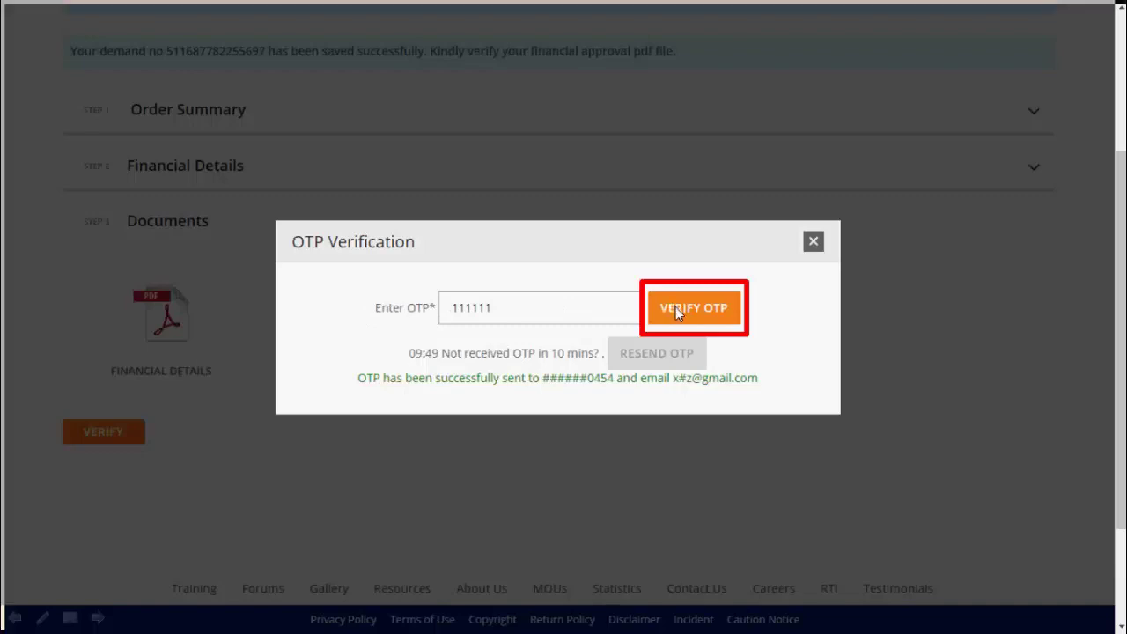